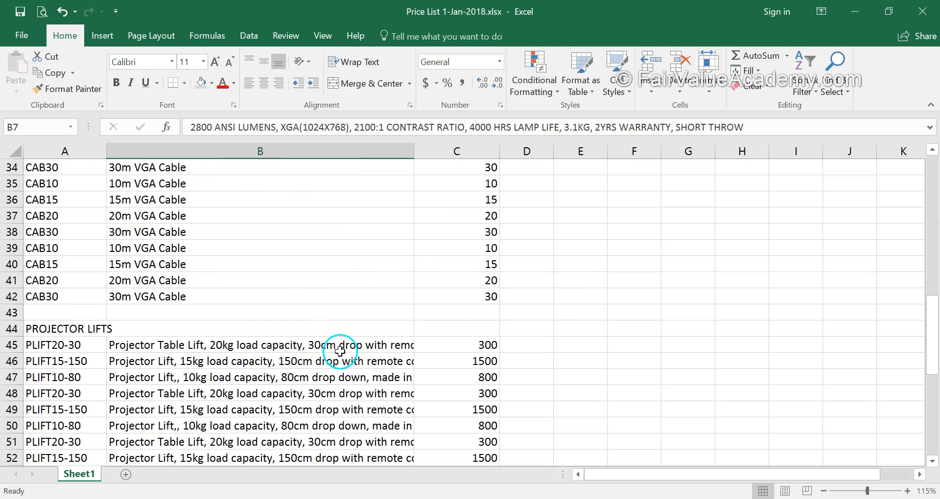
Wrap the text in the Product Description column (column B) so long descriptions fit within the cells.
{"action": "scroll", "coordinate": [376, 365], "scroll_direction": "up", "scroll_amount": 11}
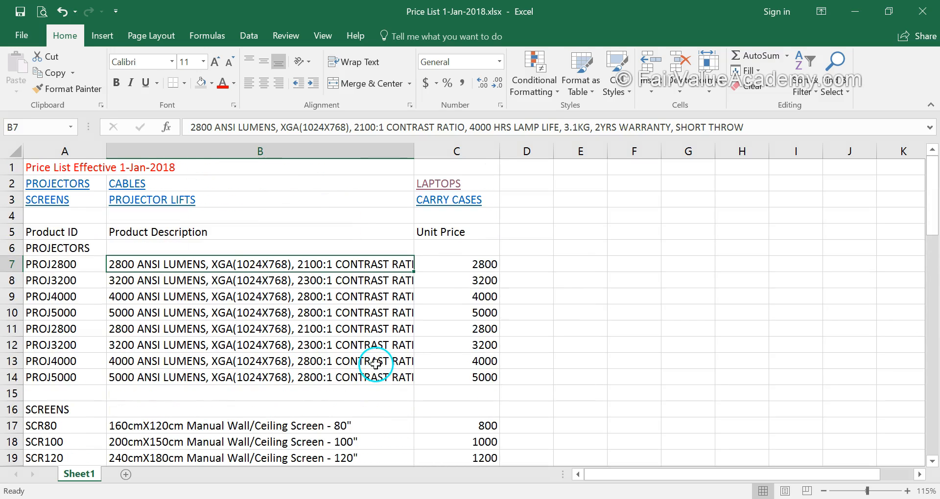
{"action": "left_click", "coordinate": [301, 148]}
{"action": "left_click", "coordinate": [301, 149]}
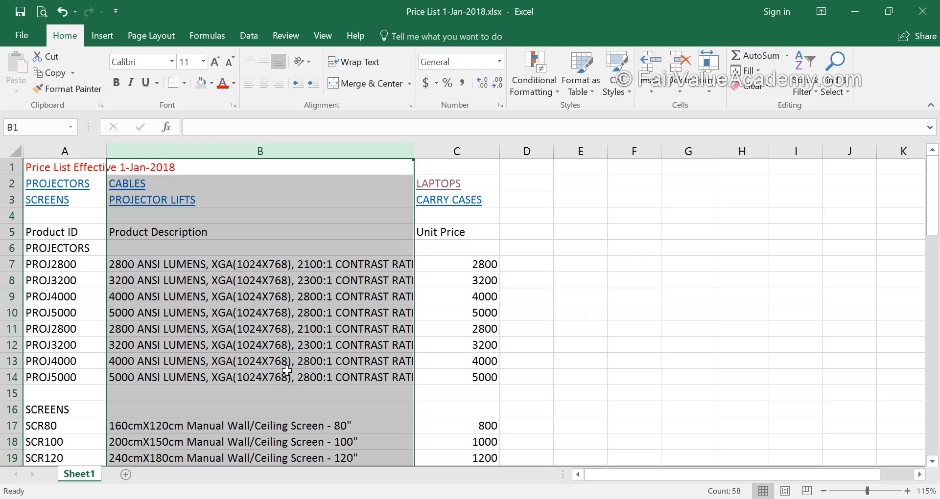
{"action": "left_click", "coordinate": [348, 62]}
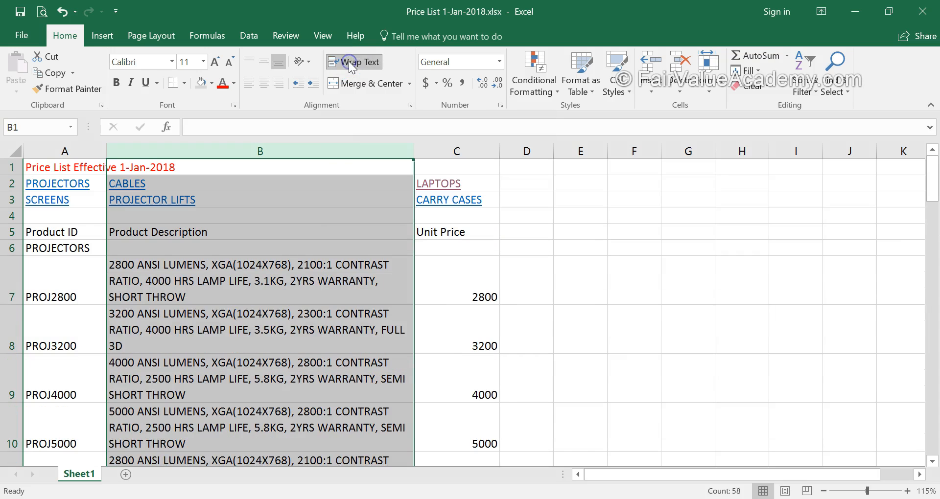
{"action": "left_click", "coordinate": [253, 332]}
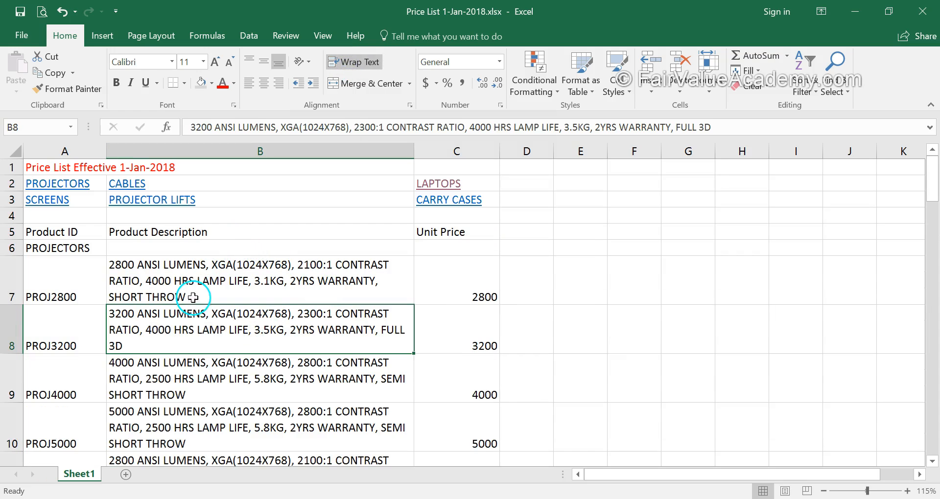
{"action": "scroll", "coordinate": [278, 385], "scroll_direction": "down", "scroll_amount": 3}
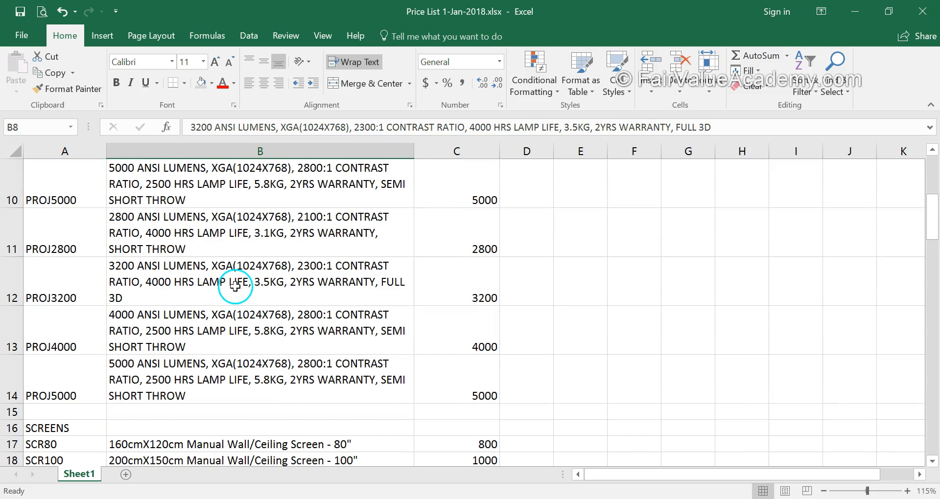
{"action": "scroll", "coordinate": [234, 286], "scroll_direction": "up", "scroll_amount": 3}
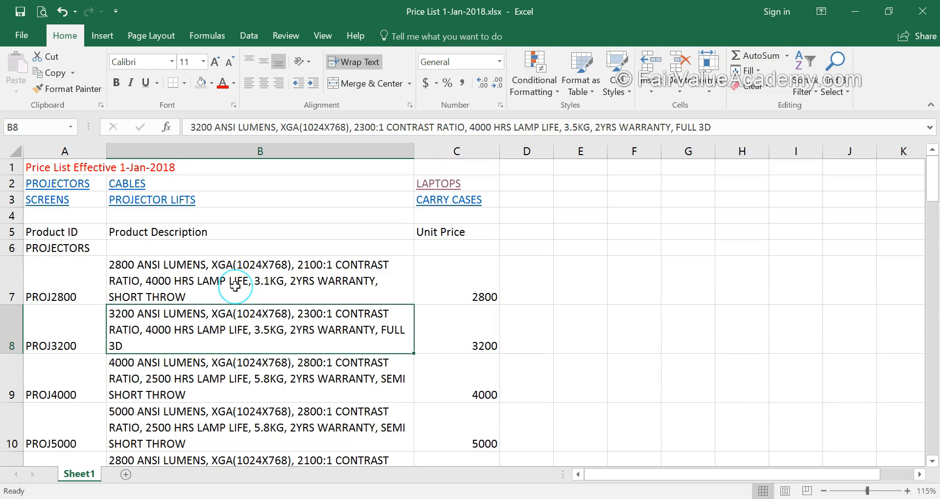
Top-align the contents of every cell in the worksheet.
{"action": "left_click", "coordinate": [59, 294]}
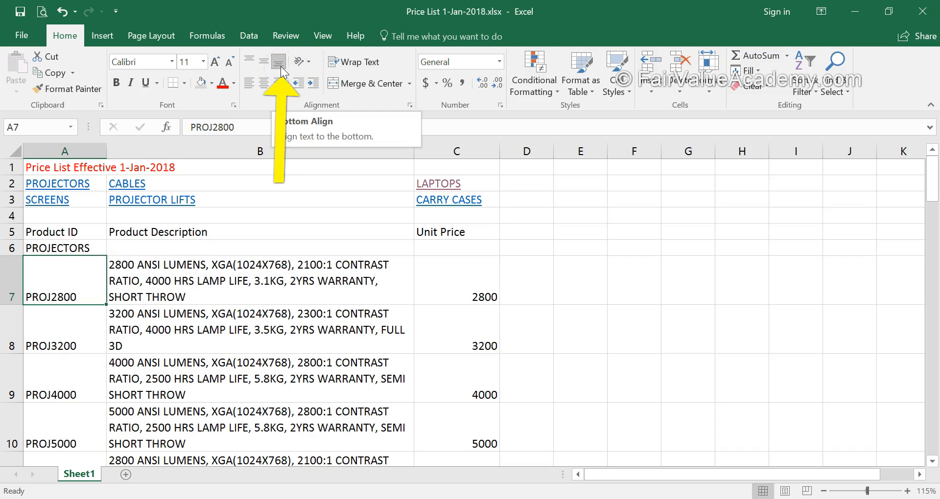
{"action": "left_click", "coordinate": [258, 64]}
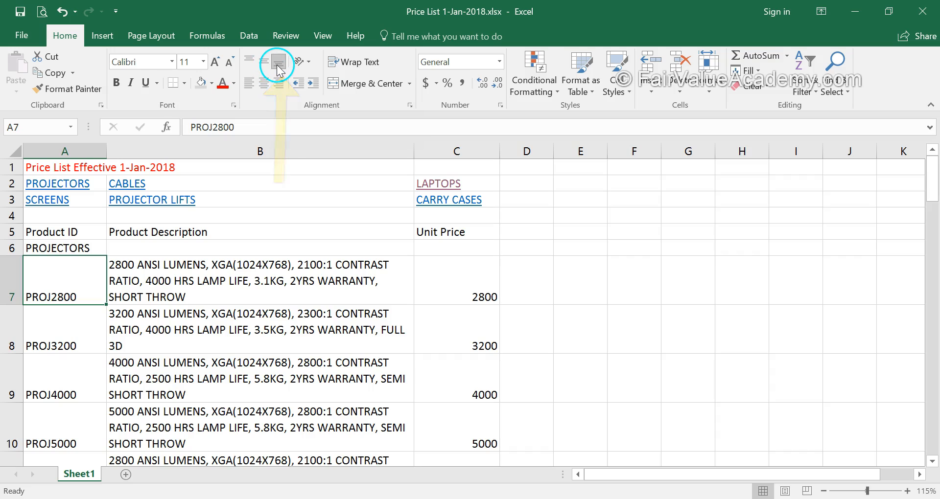
{"action": "left_click", "coordinate": [17, 153]}
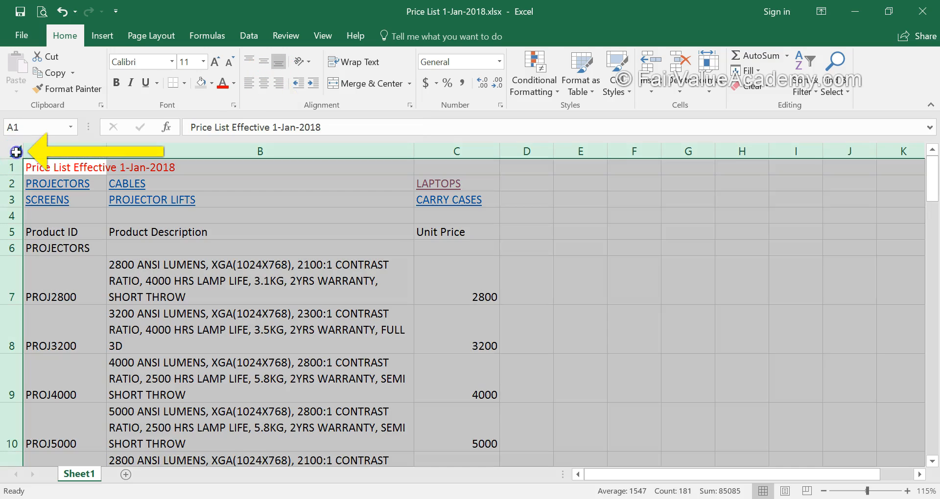
{"action": "left_click", "coordinate": [248, 64]}
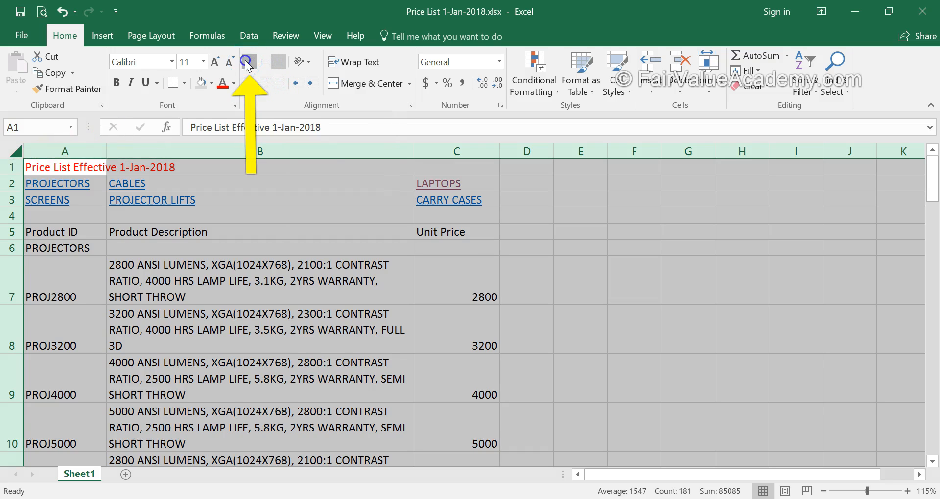
{"action": "left_click", "coordinate": [228, 290]}
Apply the dollar accounting number format to the Unit Price column (column C) and save the workbook.
{"action": "left_click", "coordinate": [477, 153]}
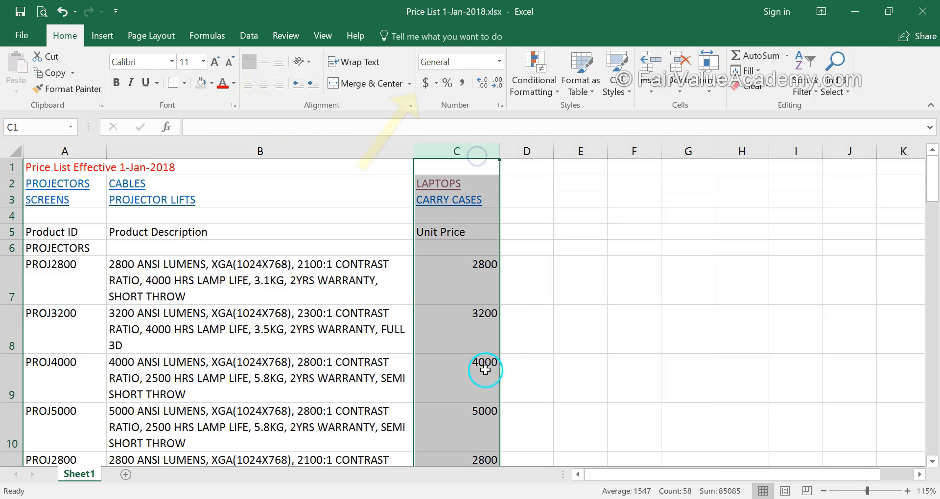
{"action": "left_click", "coordinate": [425, 84]}
{"action": "left_click", "coordinate": [382, 326]}
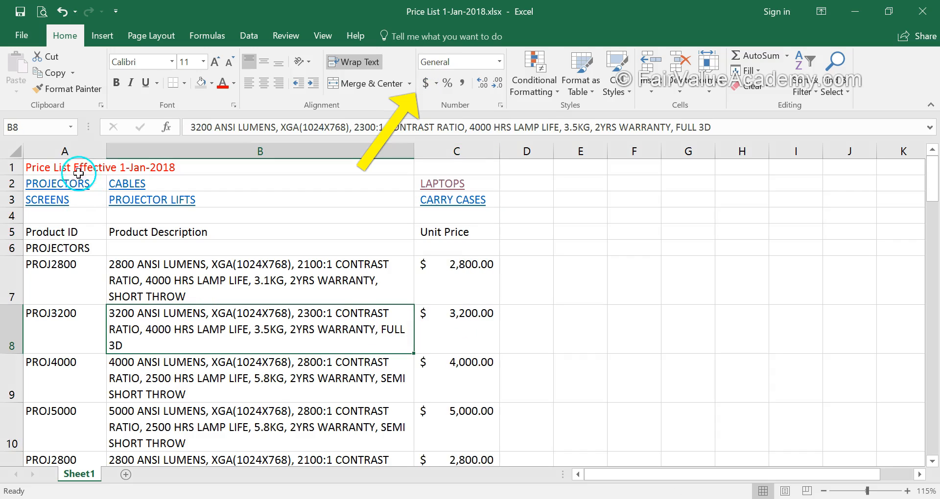
{"action": "left_click", "coordinate": [20, 12]}
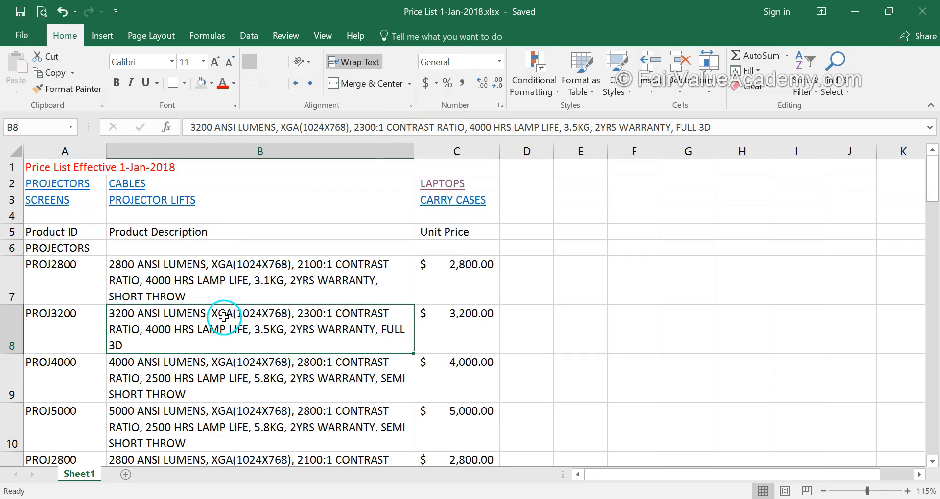
Go to the multi-line laptop description in B56 and widen column F to about four times its default width.
{"action": "scroll", "coordinate": [192, 337], "scroll_direction": "down", "scroll_amount": 13}
{"action": "scroll", "coordinate": [193, 335], "scroll_direction": "down", "scroll_amount": 5}
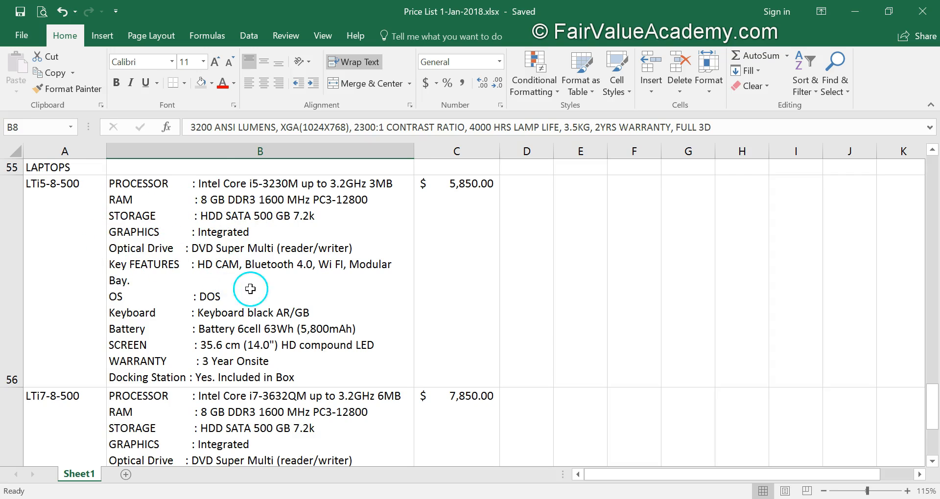
{"action": "scroll", "coordinate": [245, 304], "scroll_direction": "up", "scroll_amount": 1}
{"action": "left_click", "coordinate": [223, 346]}
{"action": "scroll", "coordinate": [228, 348], "scroll_direction": "down", "scroll_amount": 2}
{"action": "scroll", "coordinate": [230, 333], "scroll_direction": "up", "scroll_amount": 2}
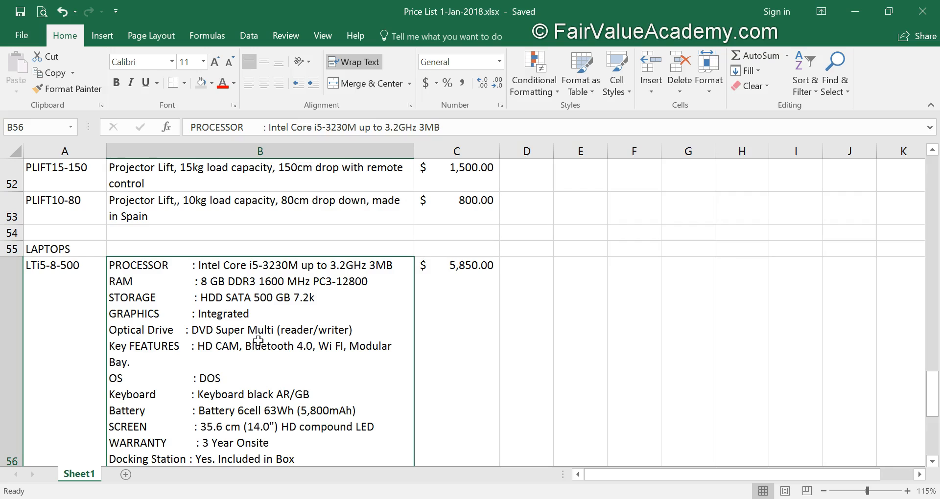
{"action": "left_click_drag", "start_coordinate": [661, 151], "coordinate": [823, 151]}
Enter "This is the first line", "This is the second line" and "This is the third line" on separate lines within cell F56.
{"action": "left_click", "coordinate": [713, 273]}
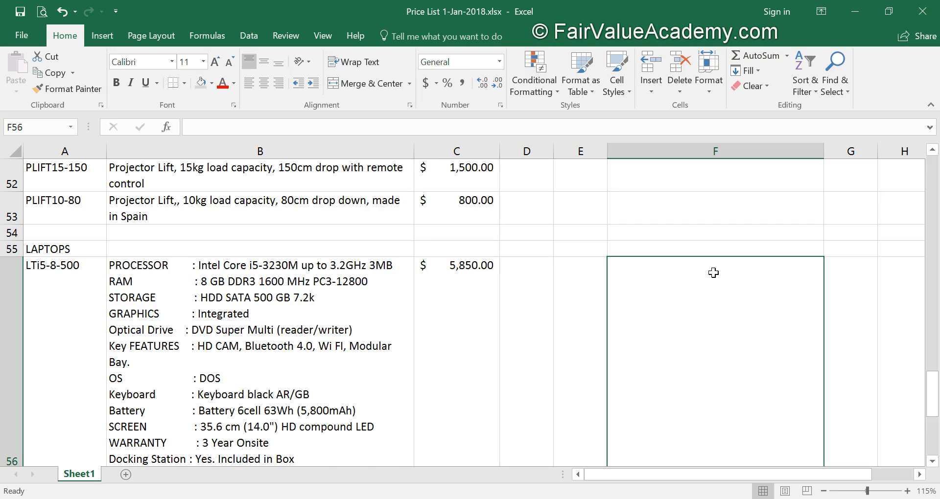
{"action": "type", "text": "This is the first line"}
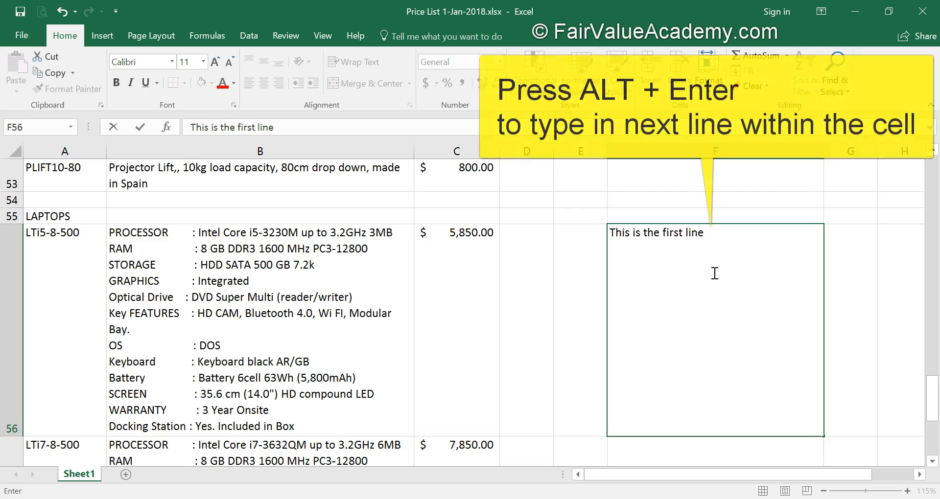
{"action": "key", "text": "alt"}
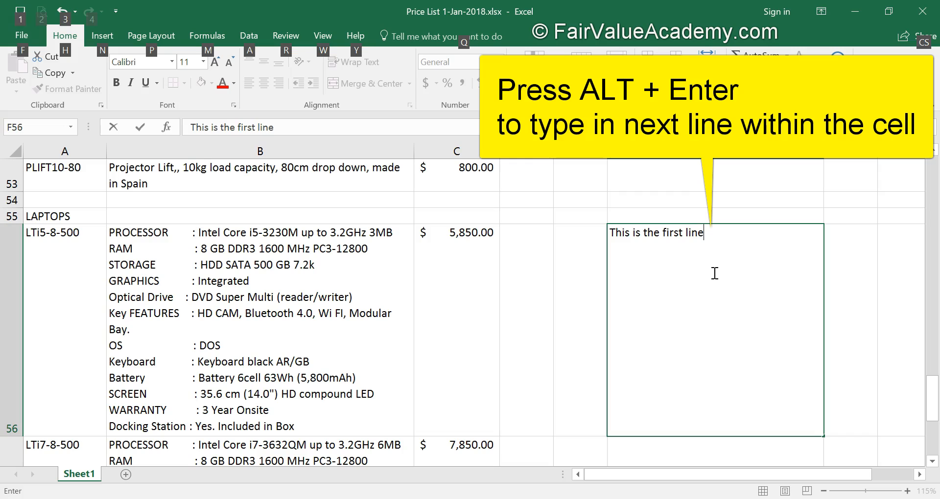
{"action": "key", "text": "alt+Return"}
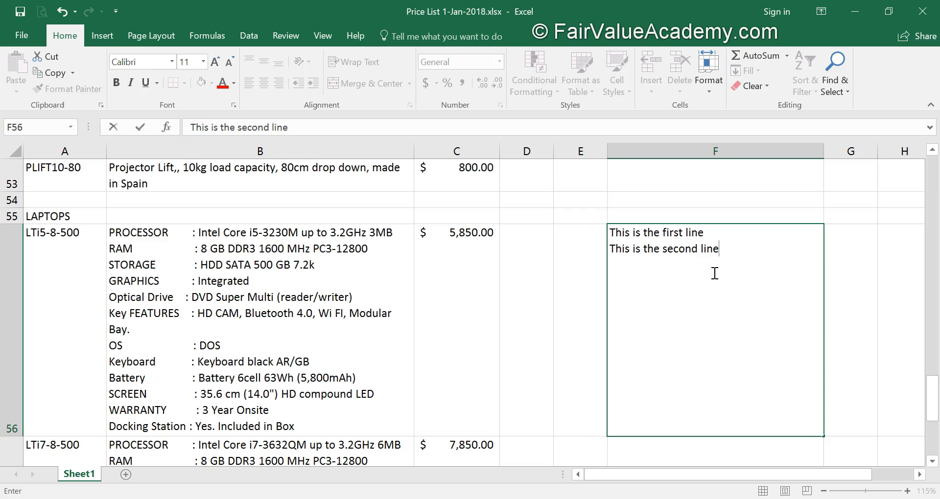
{"action": "key", "text": "alt+Return"}
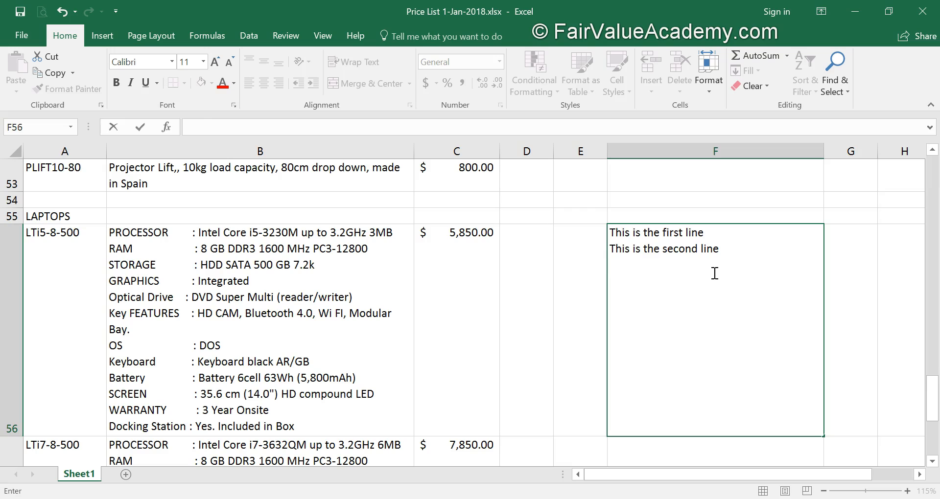
{"action": "type", "text": "This is the third lin"}
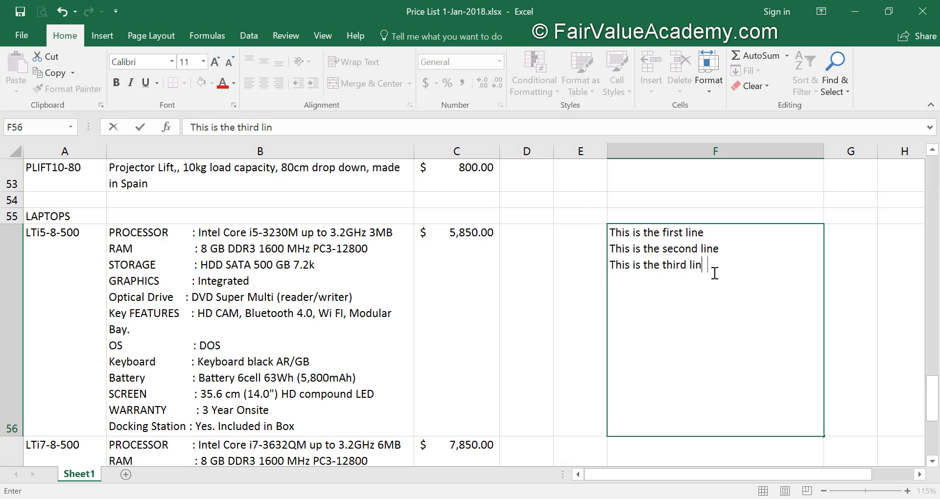
{"action": "type", "text": "e"}
{"action": "key", "text": "ctrl+Return"}
Clear the three-line sample text from cell F56.
{"action": "scroll", "coordinate": [665, 255], "scroll_direction": "up", "scroll_amount": 2}
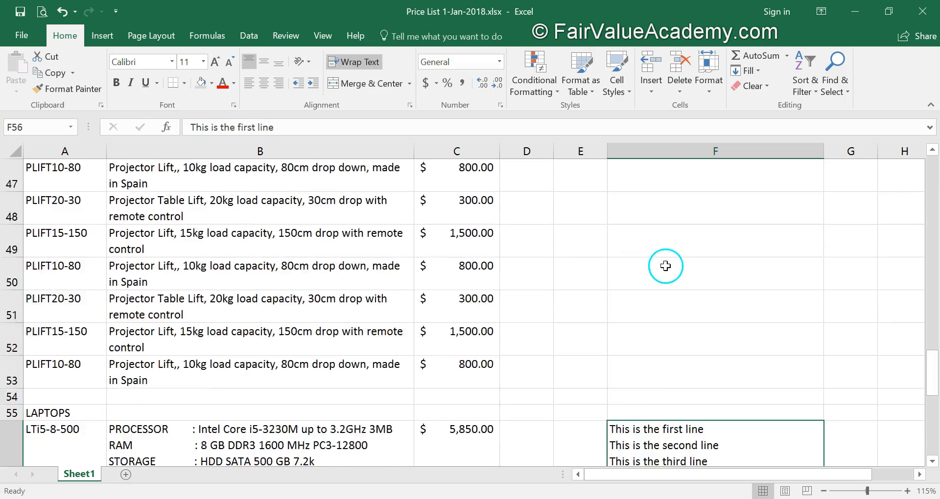
{"action": "scroll", "coordinate": [665, 254], "scroll_direction": "down", "scroll_amount": 3}
{"action": "scroll", "coordinate": [665, 259], "scroll_direction": "up", "scroll_amount": 1}
{"action": "key", "text": "Delete"}
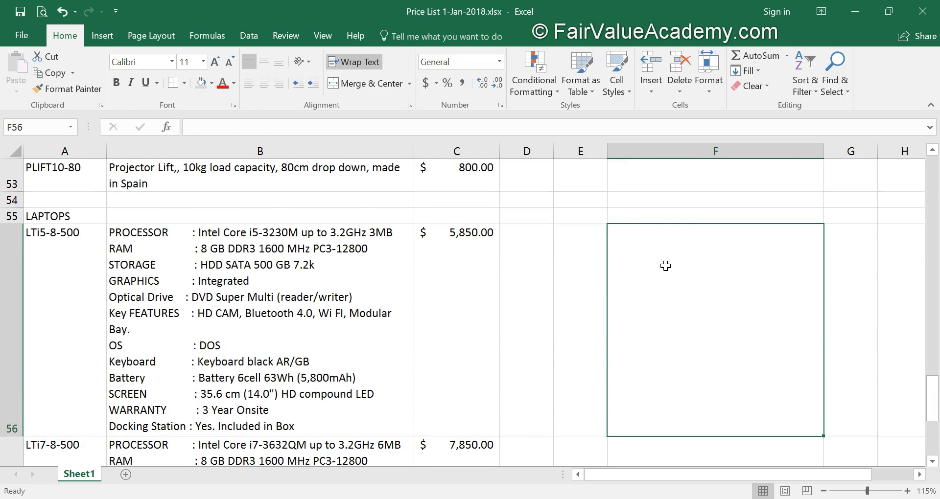
Copy the PLIFT10-80 projector lift description from B47 and paste it as values only into F47.
{"action": "scroll", "coordinate": [207, 212], "scroll_direction": "up", "scroll_amount": 2}
{"action": "left_click", "coordinate": [224, 180]}
{"action": "left_click", "coordinate": [225, 205]}
{"action": "left_click", "coordinate": [228, 182]}
{"action": "key", "text": "ctrl+c"}
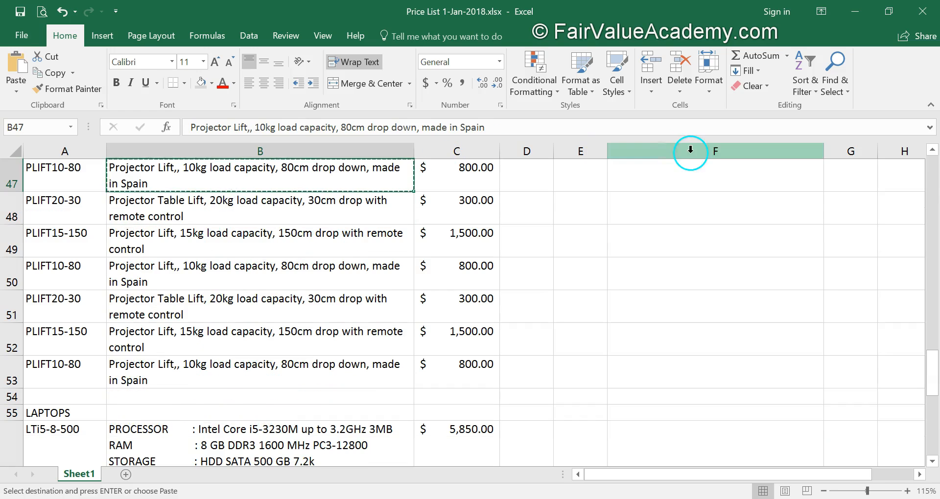
{"action": "scroll", "coordinate": [674, 256], "scroll_direction": "up", "scroll_amount": 1}
{"action": "left_click", "coordinate": [675, 254]}
{"action": "key", "text": "alt+e"}
{"action": "key", "text": "s"}
{"action": "key", "text": "v"}
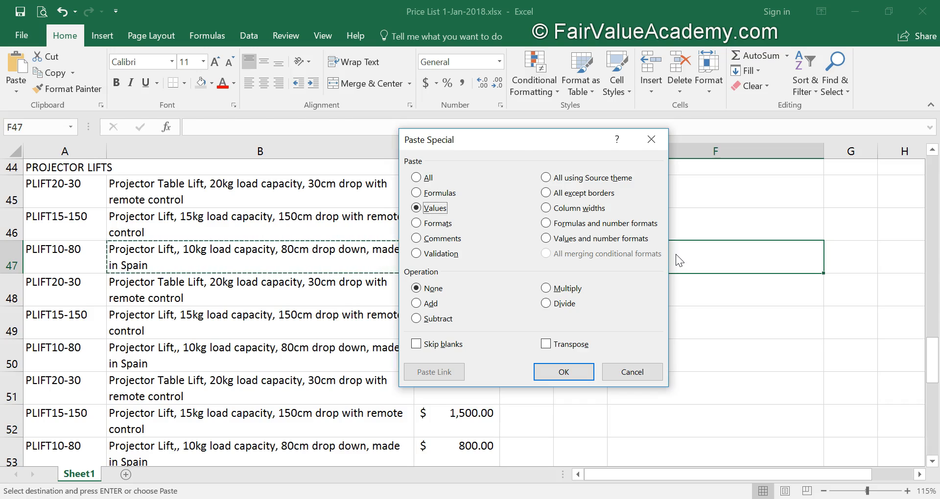
{"action": "key", "text": "Return"}
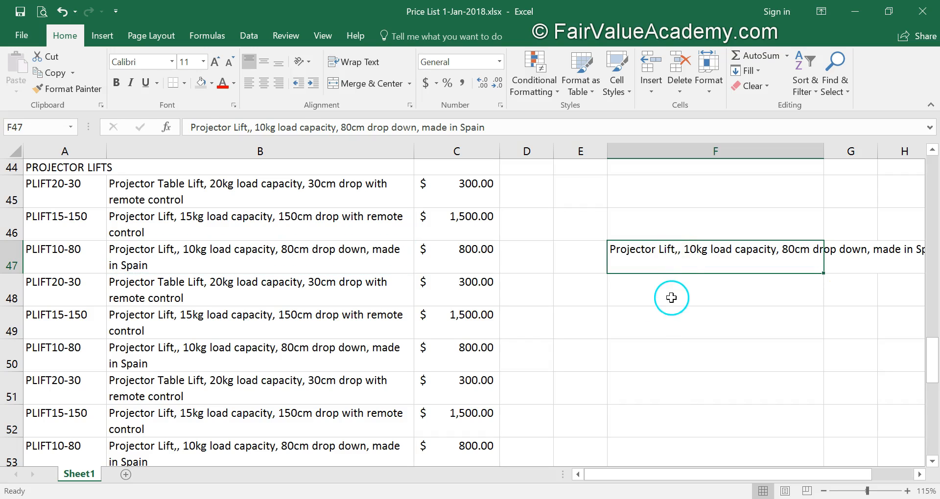
In cell F47, replace the double comma and space after "Projector Lift" with a line break.
{"action": "double_click", "coordinate": [681, 250]}
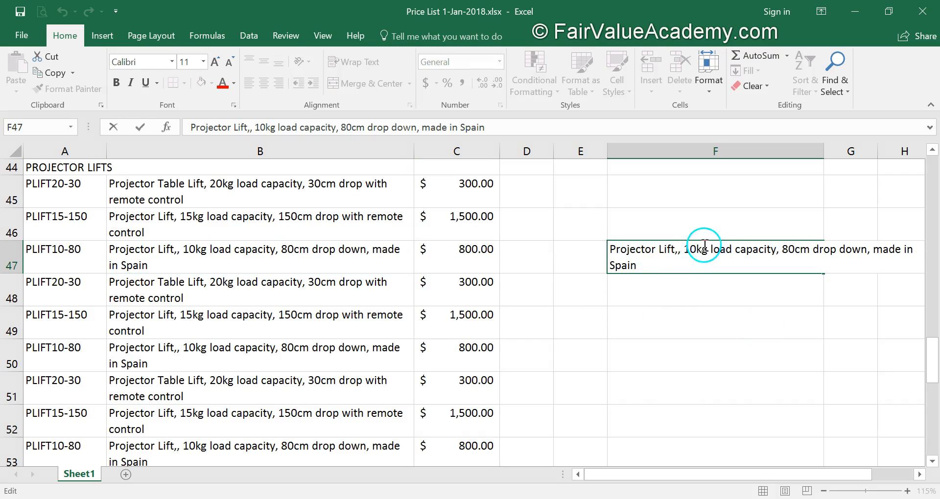
{"action": "left_click", "coordinate": [251, 126]}
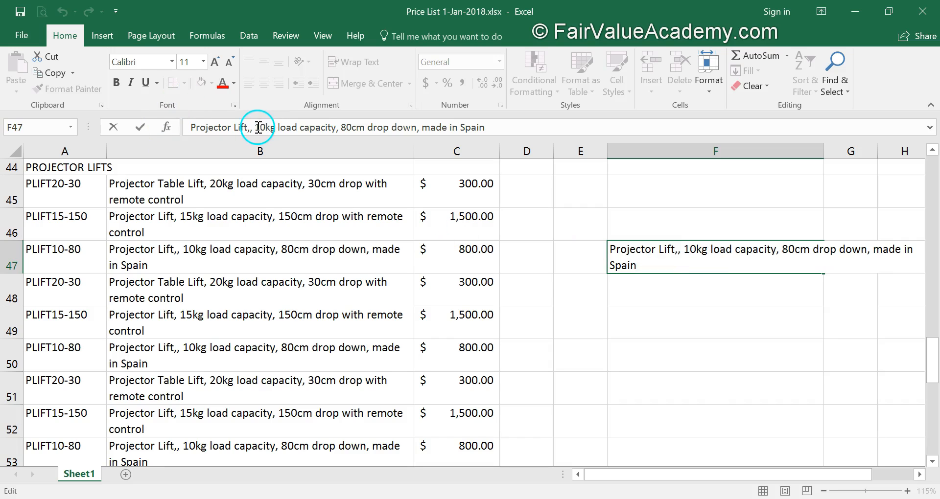
{"action": "key", "text": "Delete"}
{"action": "key", "text": "Delete"}
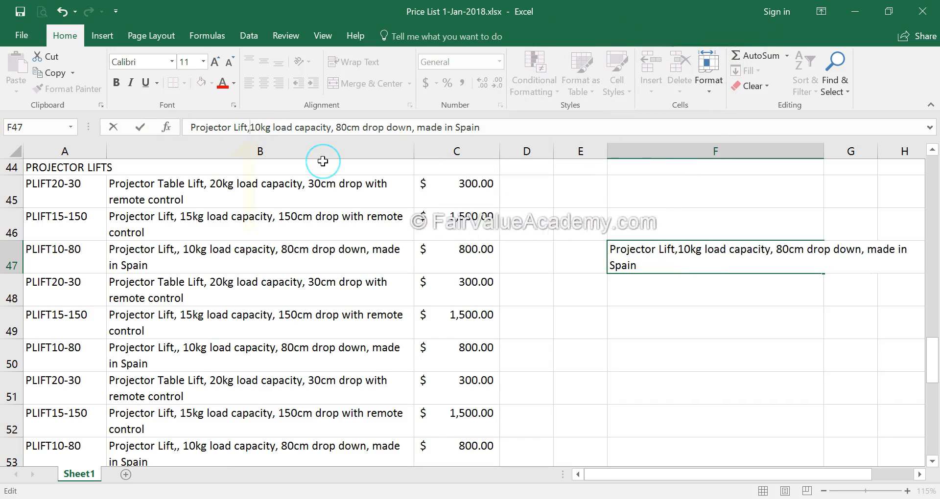
{"action": "key", "text": "BackSpace"}
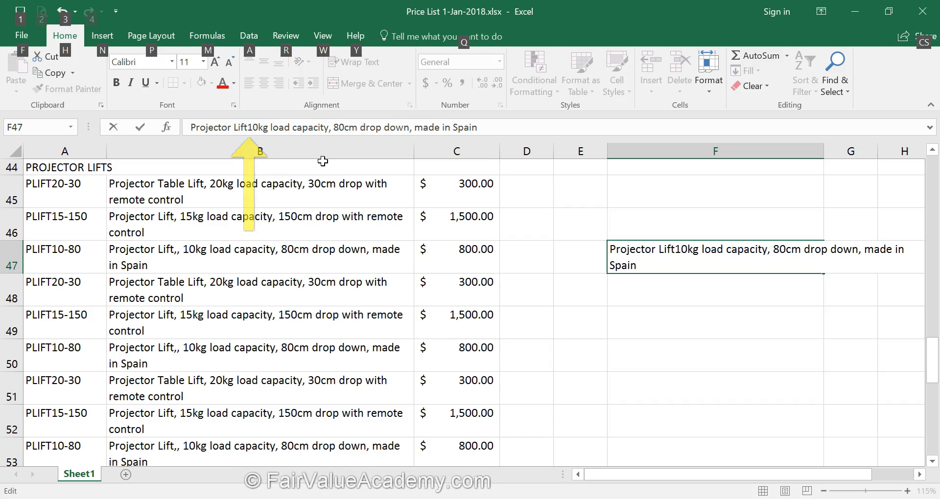
{"action": "key", "text": "alt+Return"}
In cell F47, replace the commas after "10kg load capacity" and "80cm drop down" with line breaks.
{"action": "left_click", "coordinate": [275, 127]}
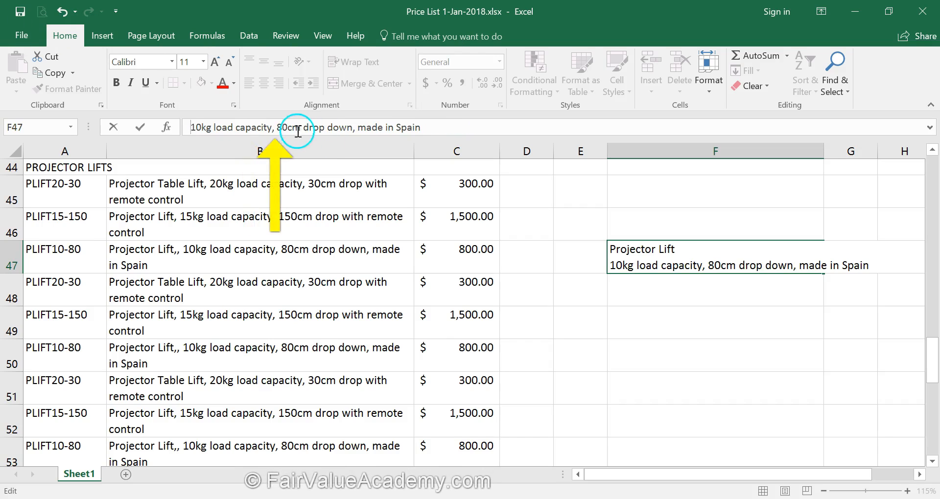
{"action": "key", "text": "BackSpace"}
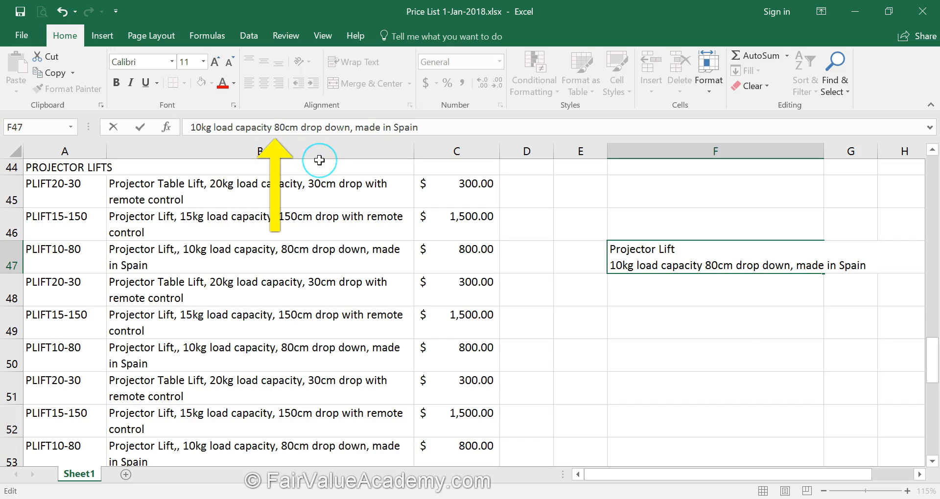
{"action": "key", "text": "alt+Return"}
{"action": "left_click", "coordinate": [275, 127]}
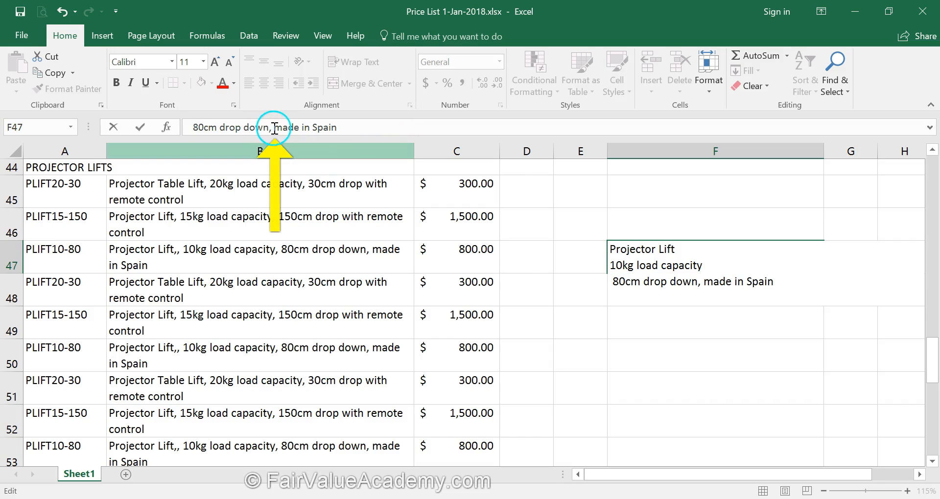
{"action": "key", "text": "BackSpace"}
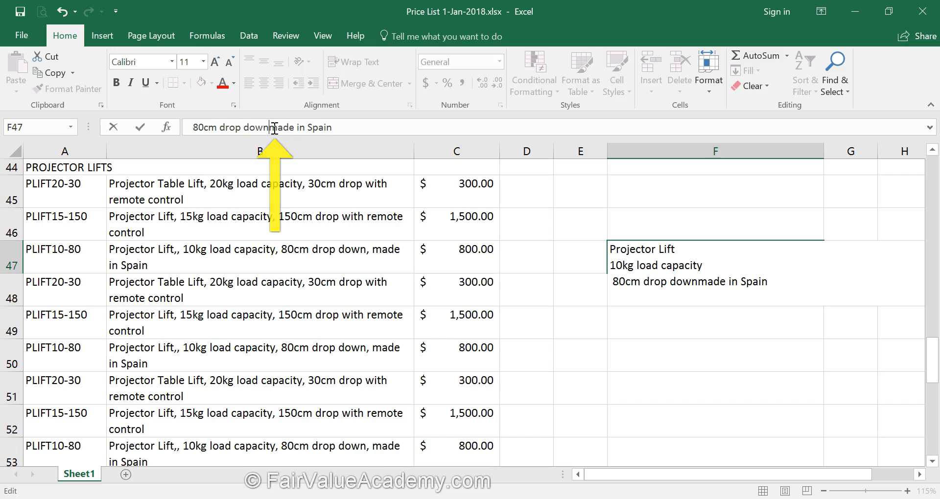
{"action": "key", "text": "alt+Return"}
{"action": "left_click", "coordinate": [621, 343]}
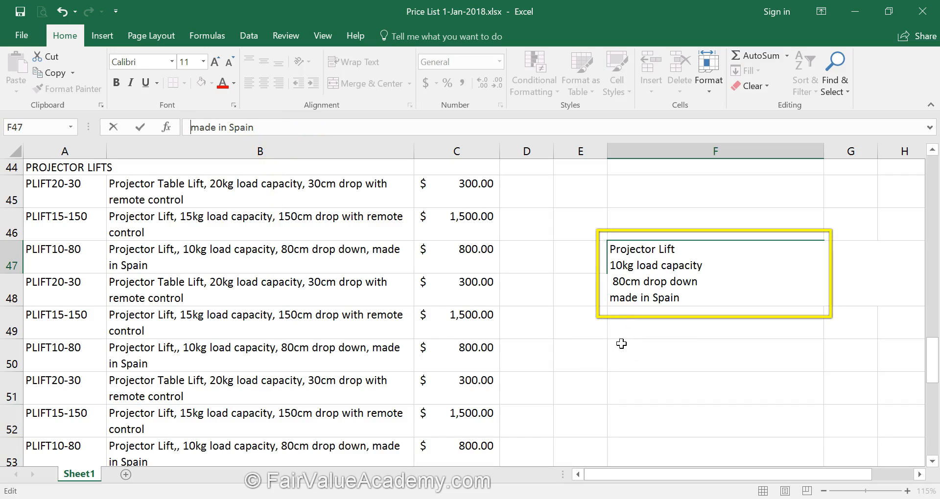
Finish editing cell F47 to store the four-line projector lift description.
{"action": "left_click", "coordinate": [667, 282]}
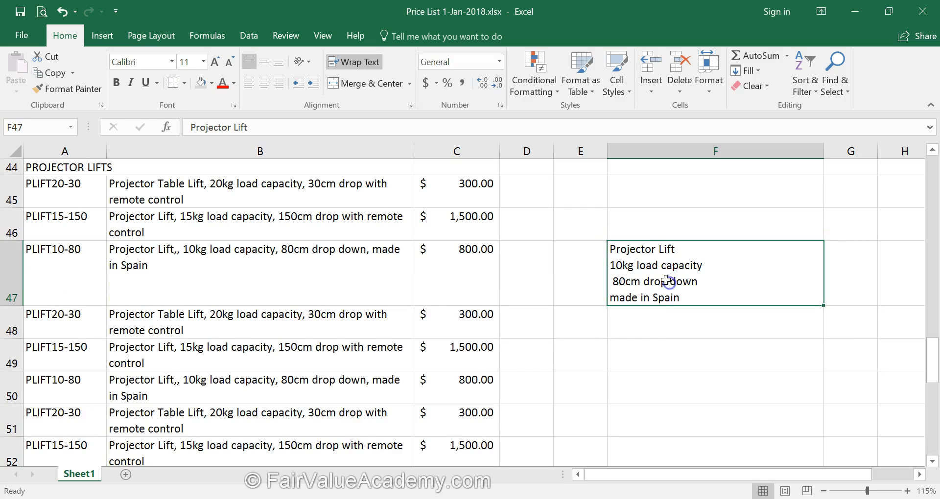
{"action": "left_click", "coordinate": [655, 283]}
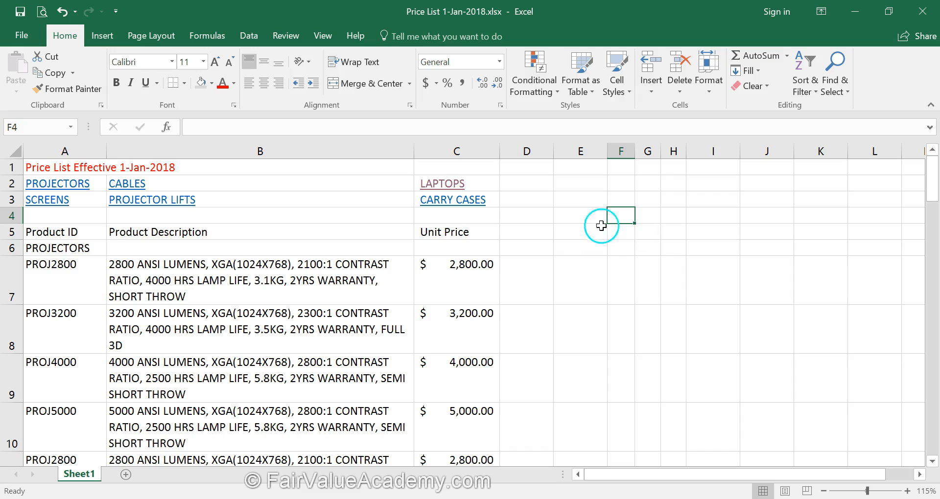
Enter the sample text "Line 1 line 2 line 3" in cell F4.
{"action": "type", "text": "Line 1 line 2"}
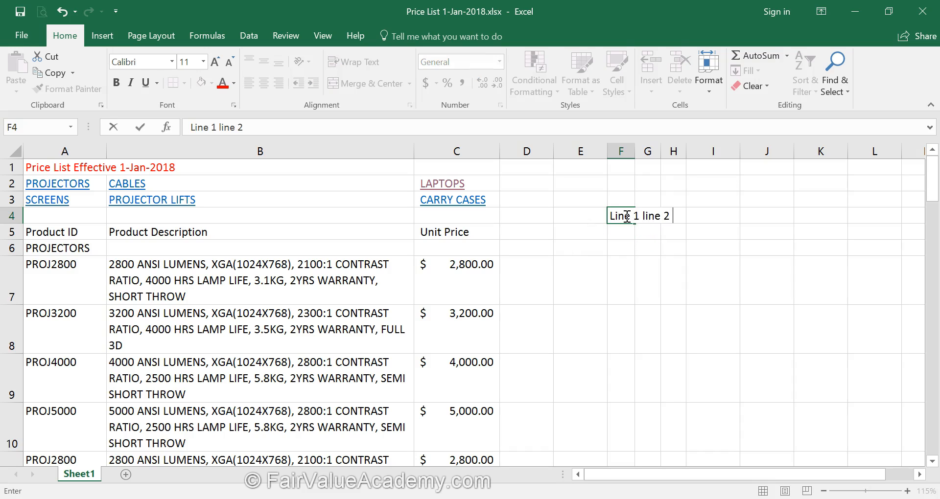
{"action": "type", "text": " line 3"}
{"action": "key", "text": "Return"}
Try wrapping the sample text within the narrow cell F4, and undo the wrapping.
{"action": "left_click", "coordinate": [620, 215]}
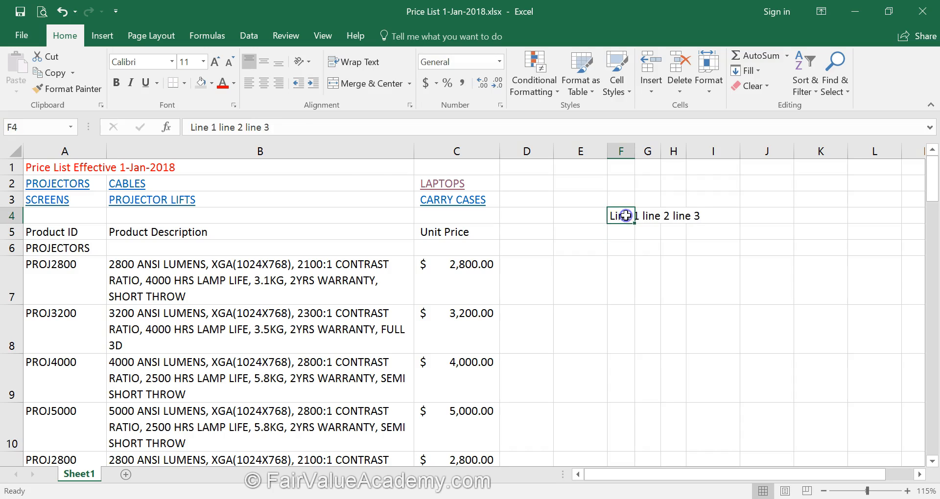
{"action": "left_click", "coordinate": [349, 62]}
{"action": "left_click", "coordinate": [635, 151]}
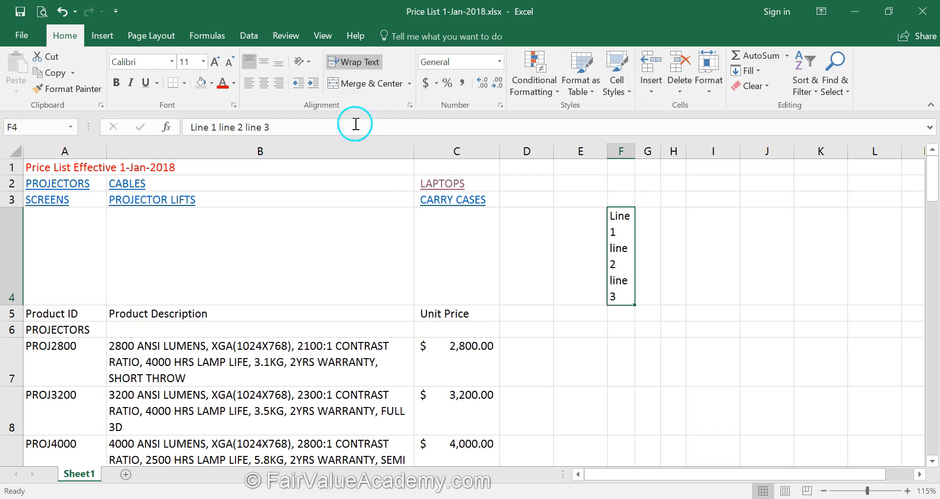
{"action": "key", "text": "ctrl+z"}
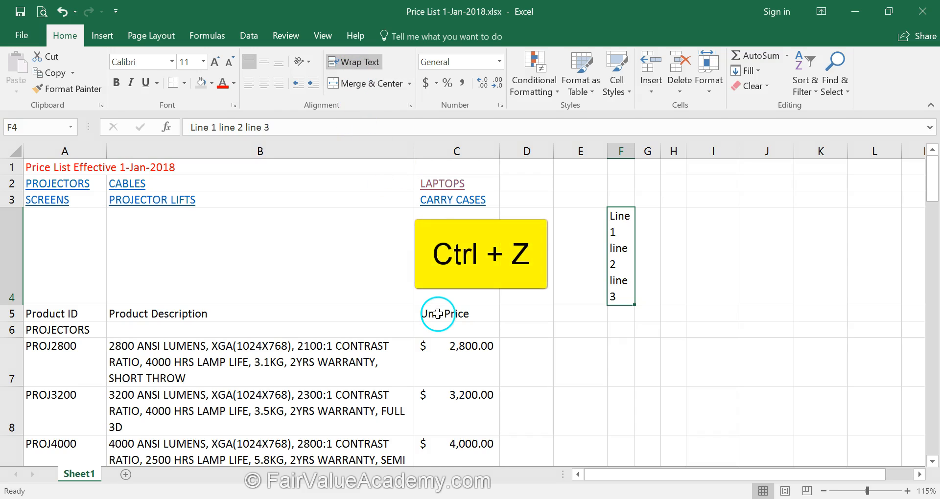
{"action": "key", "text": "ctrl+z"}
Merge and center cells F4:H4 containing the sample text.
{"action": "left_click_drag", "start_coordinate": [622, 215], "coordinate": [681, 213]}
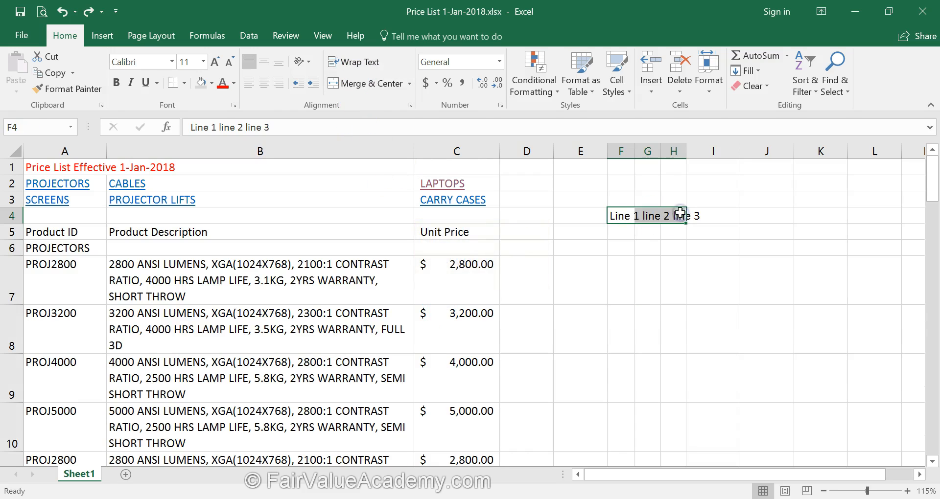
{"action": "left_click", "coordinate": [372, 83]}
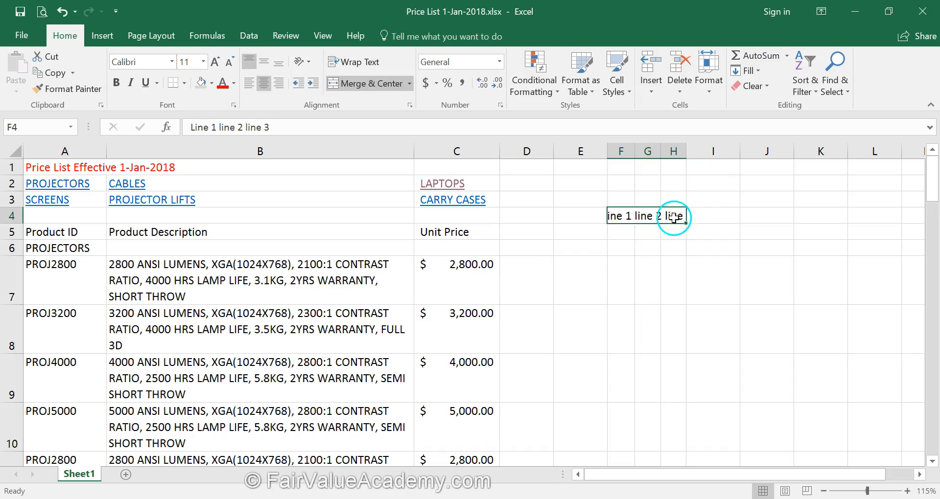
Wrap the text in the merged cell F4:H4 and increase row 4's height to fit two lines.
{"action": "left_click", "coordinate": [344, 62]}
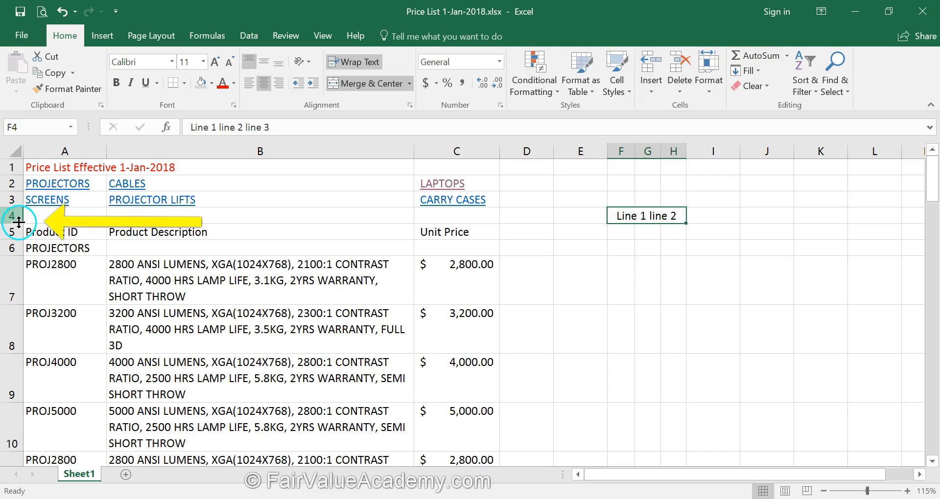
{"action": "left_click_drag", "start_coordinate": [19, 222], "coordinate": [13, 244]}
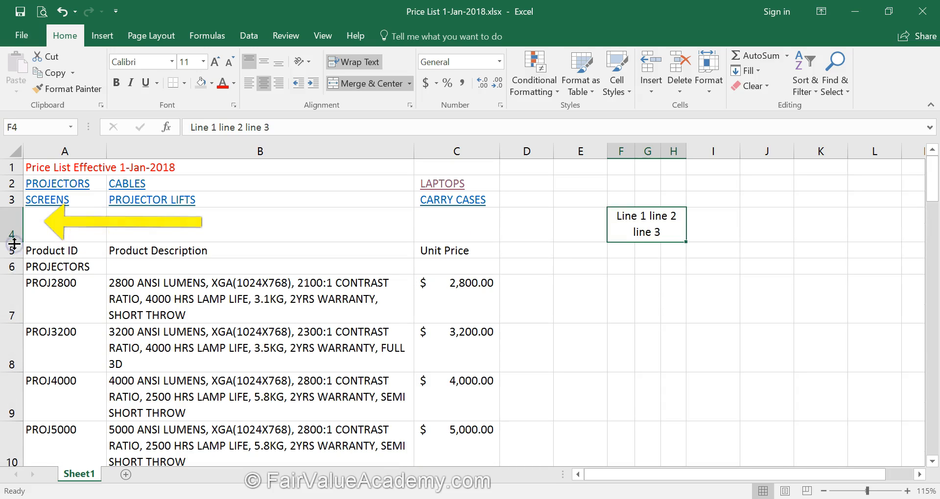